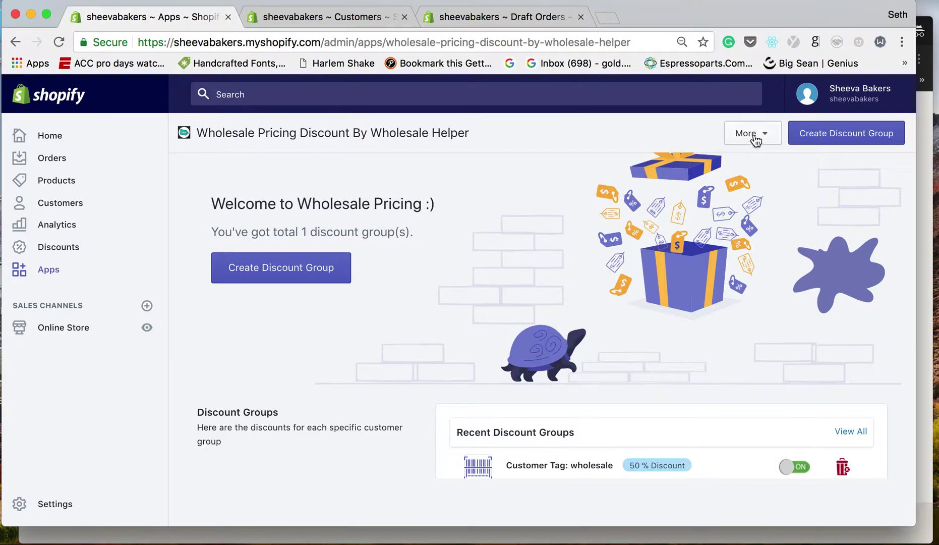
Open the More options list on the Wholesale Pricing Discount app page.
{"action": "left_click", "coordinate": [754, 137]}
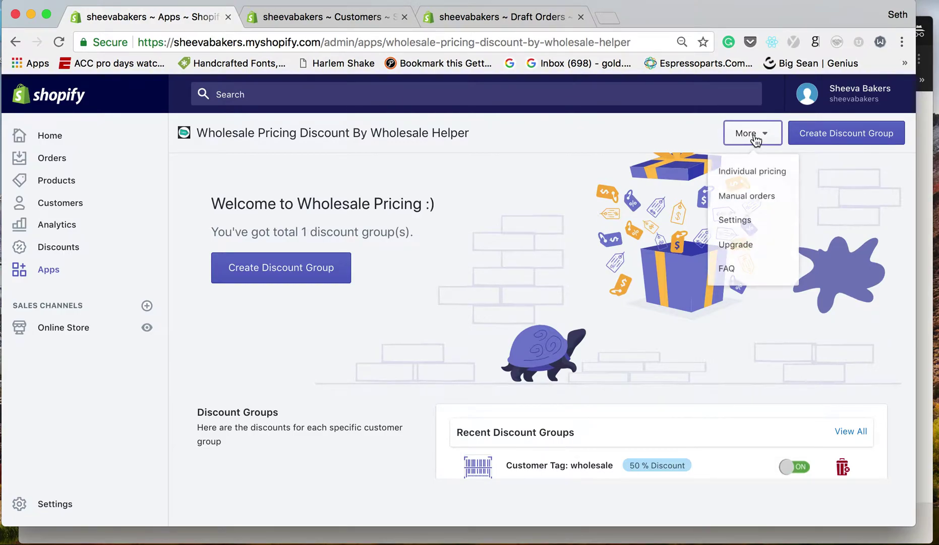
Open the app's Settings and review the Net 15/30 Orders section and its support email notice.
{"action": "left_click", "coordinate": [741, 226]}
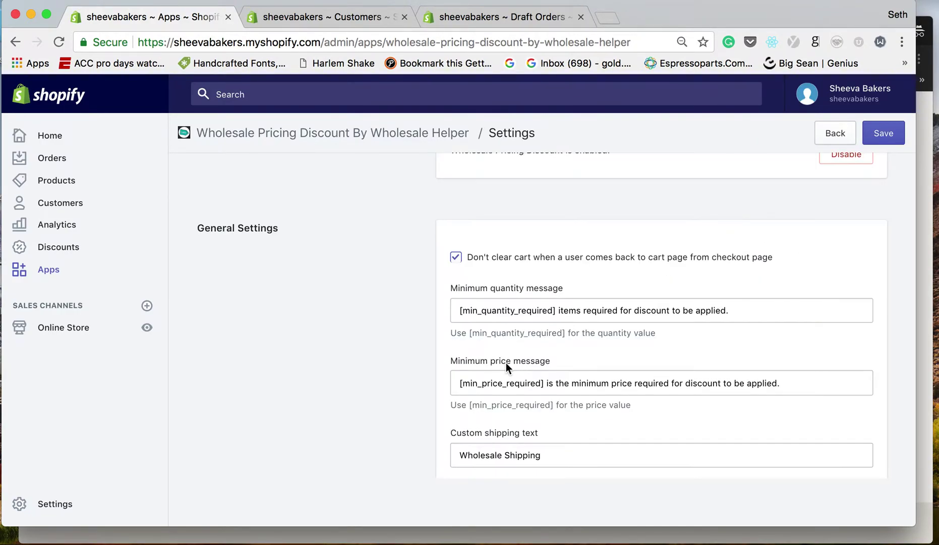
{"action": "scroll", "coordinate": [506, 362], "scroll_direction": "down", "scroll_amount": 6}
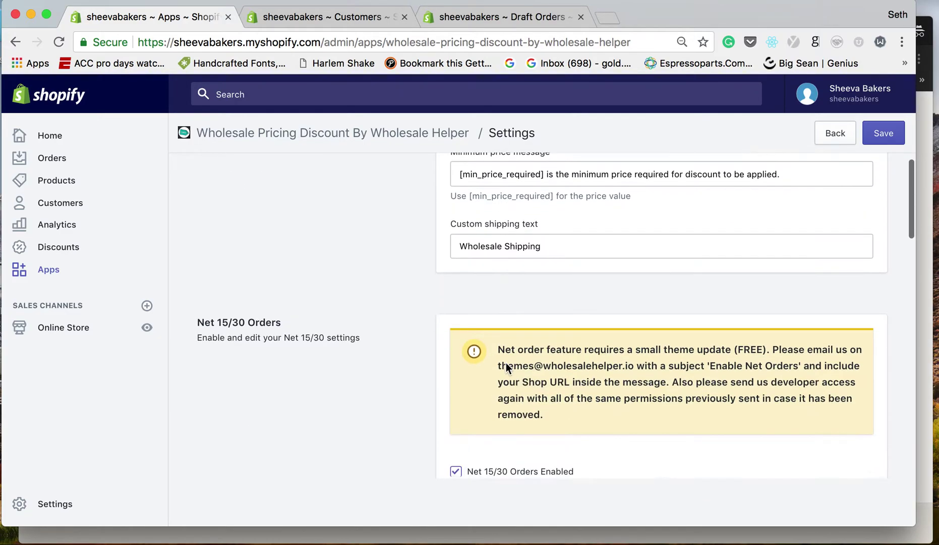
{"action": "scroll", "coordinate": [506, 362], "scroll_direction": "down", "scroll_amount": 2}
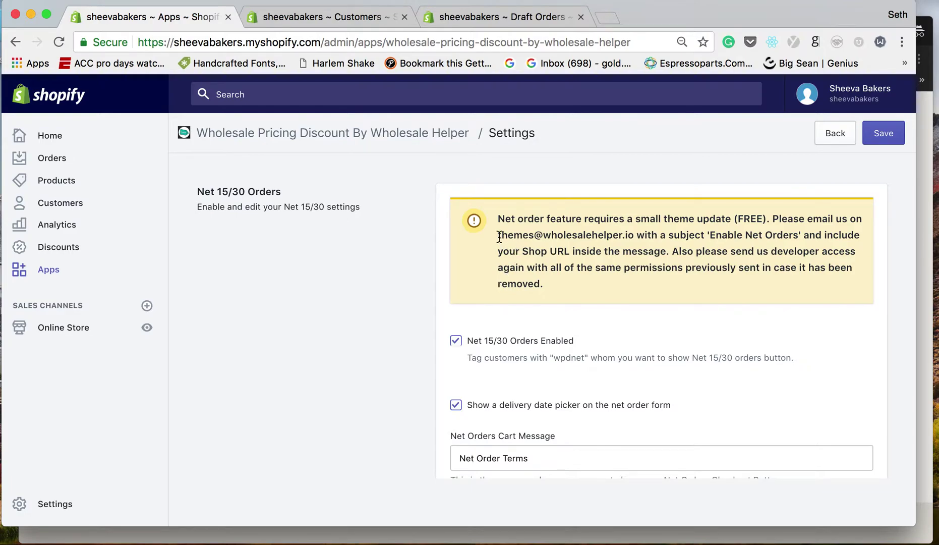
{"action": "left_click_drag", "start_coordinate": [499, 237], "coordinate": [632, 237]}
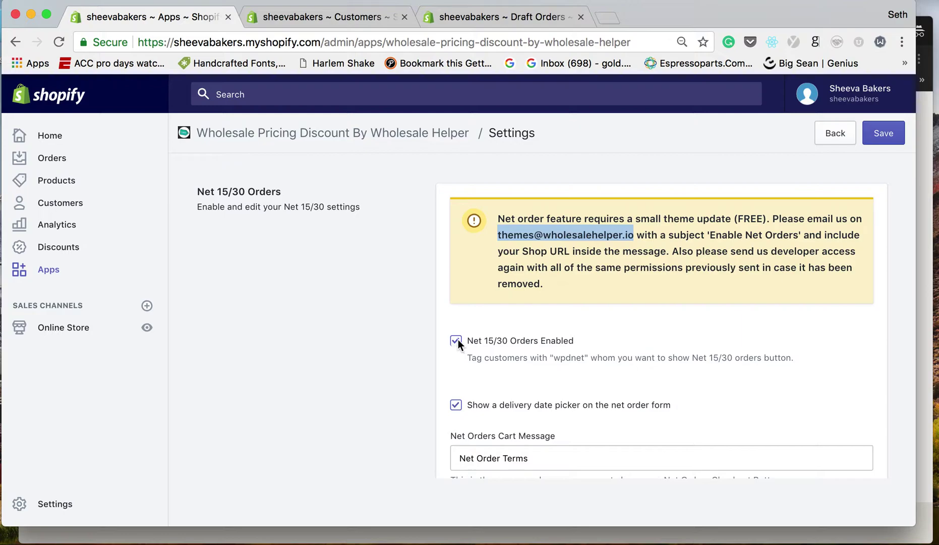
{"action": "scroll", "coordinate": [535, 358], "scroll_direction": "down", "scroll_amount": 3}
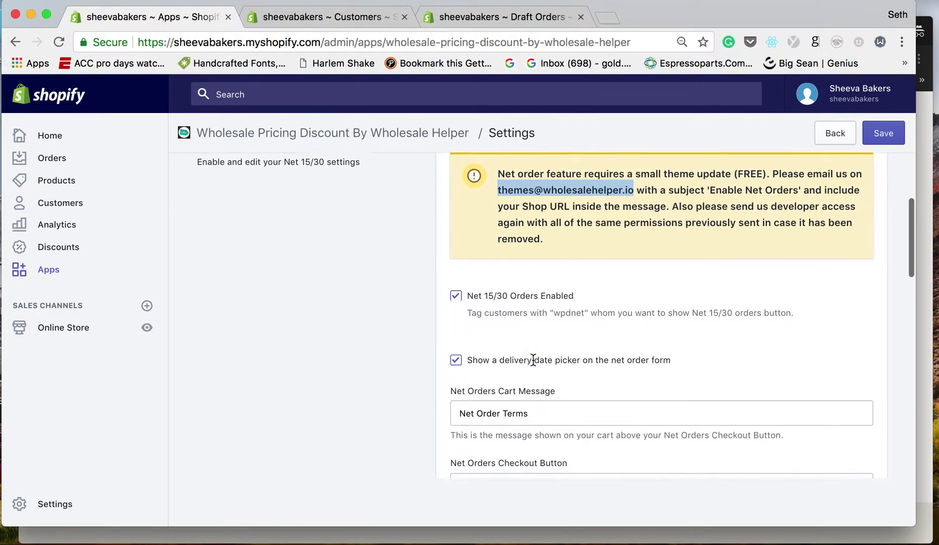
{"action": "scroll", "coordinate": [532, 359], "scroll_direction": "down", "scroll_amount": 1}
{"action": "scroll", "coordinate": [533, 359], "scroll_direction": "up", "scroll_amount": 2}
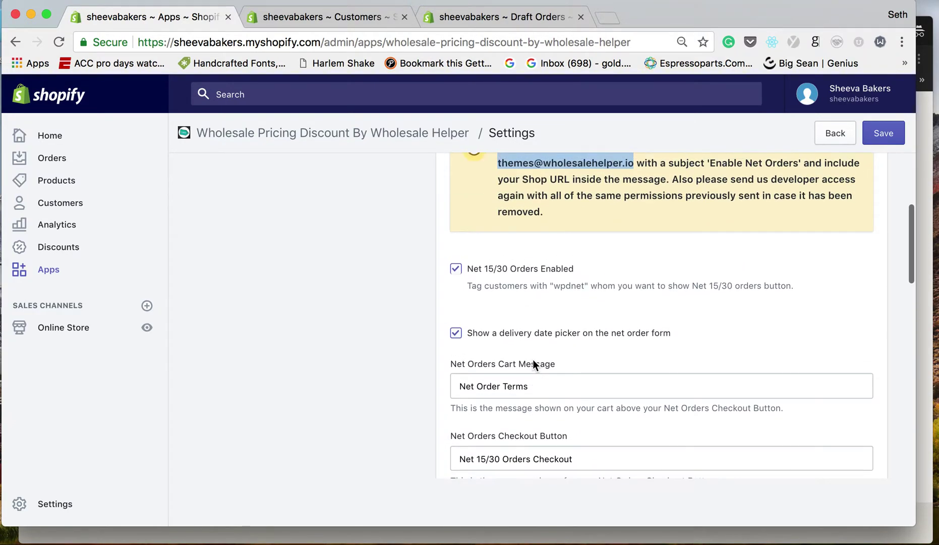
{"action": "left_click", "coordinate": [550, 292]}
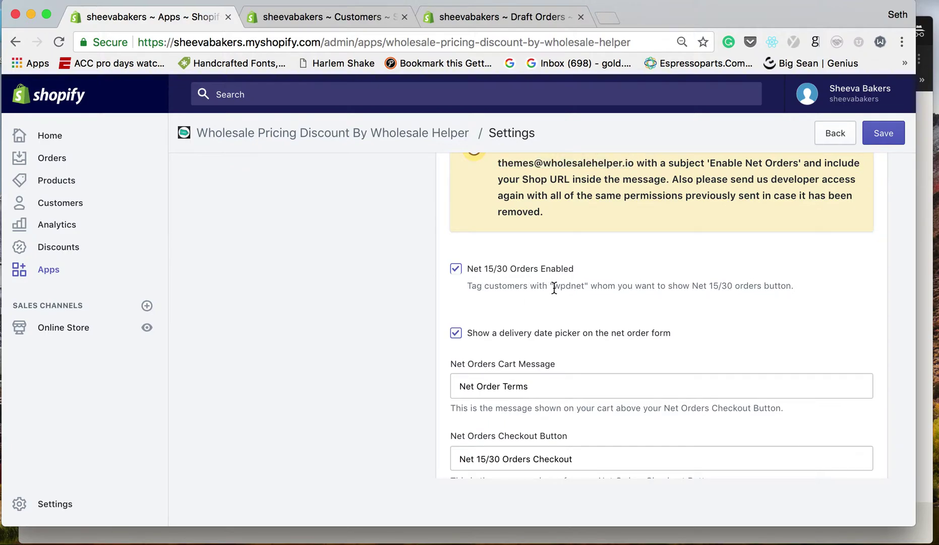
{"action": "left_click_drag", "start_coordinate": [553, 288], "coordinate": [582, 287]}
{"action": "left_click", "coordinate": [583, 287]}
{"action": "left_click", "coordinate": [555, 289]}
{"action": "left_click_drag", "start_coordinate": [555, 288], "coordinate": [587, 287]}
{"action": "left_click", "coordinate": [585, 287]}
{"action": "scroll", "coordinate": [585, 288], "scroll_direction": "down", "scroll_amount": 2}
{"action": "scroll", "coordinate": [513, 287], "scroll_direction": "down", "scroll_amount": 2}
{"action": "scroll", "coordinate": [424, 315], "scroll_direction": "down", "scroll_amount": 2}
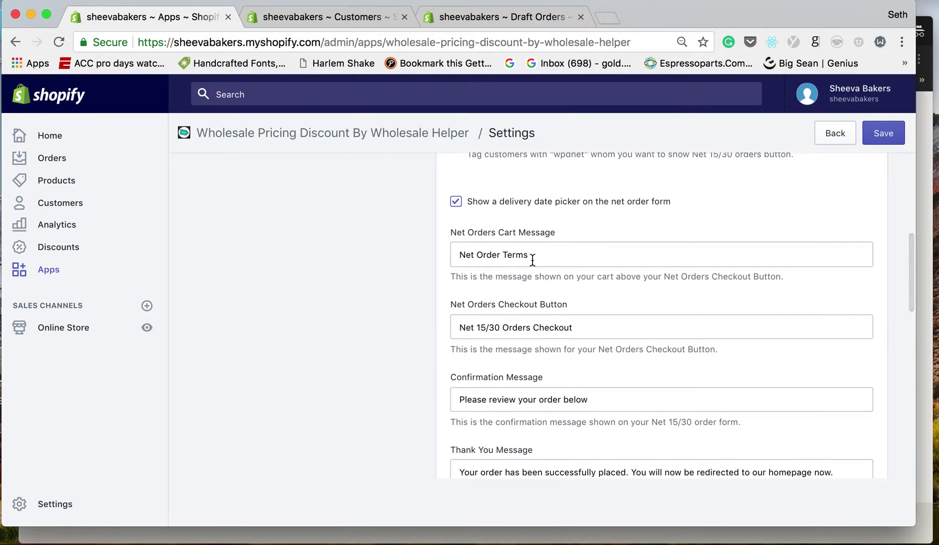
{"action": "scroll", "coordinate": [568, 269], "scroll_direction": "down", "scroll_amount": 2}
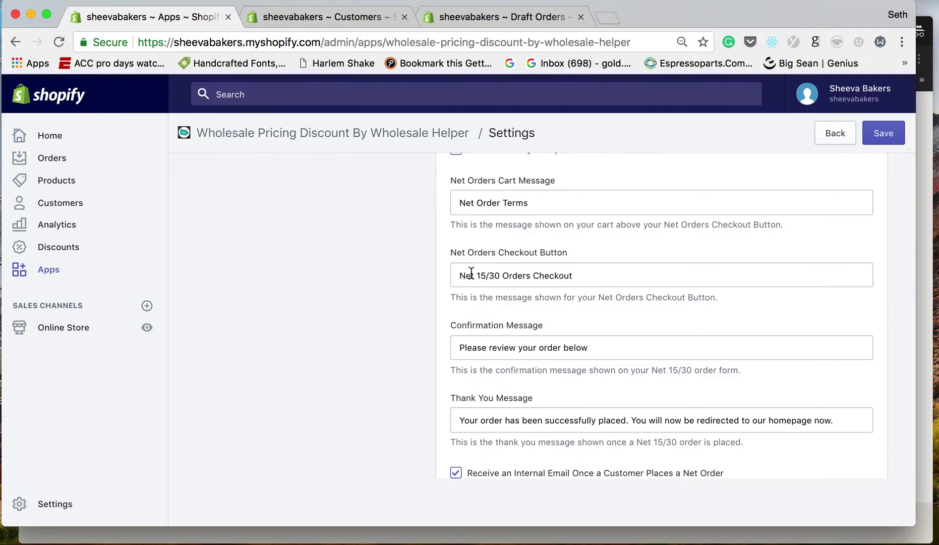
{"action": "scroll", "coordinate": [517, 279], "scroll_direction": "down", "scroll_amount": 3}
{"action": "scroll", "coordinate": [483, 303], "scroll_direction": "down", "scroll_amount": 2}
{"action": "scroll", "coordinate": [482, 305], "scroll_direction": "down", "scroll_amount": 1}
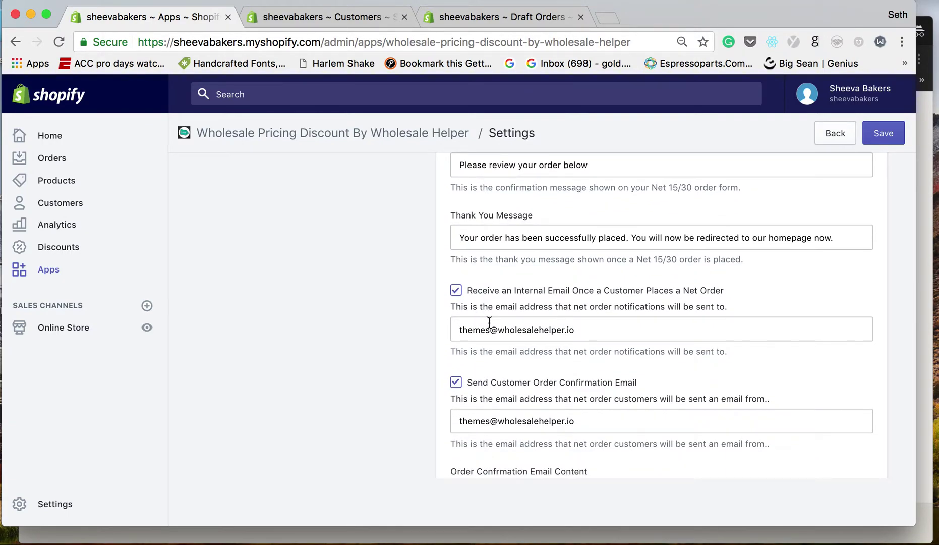
{"action": "scroll", "coordinate": [488, 321], "scroll_direction": "down", "scroll_amount": 2}
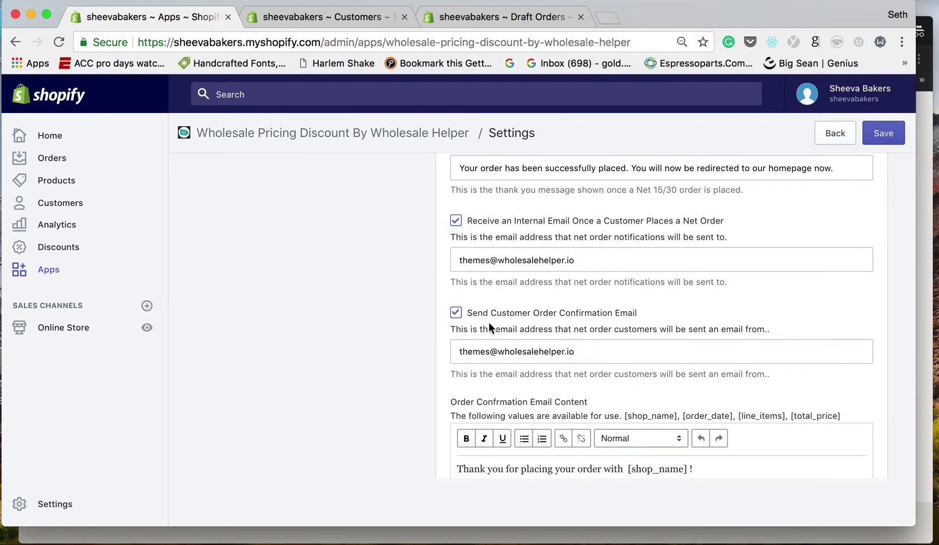
{"action": "scroll", "coordinate": [489, 325], "scroll_direction": "down", "scroll_amount": 5}
{"action": "scroll", "coordinate": [478, 366], "scroll_direction": "down", "scroll_amount": 5}
{"action": "scroll", "coordinate": [402, 435], "scroll_direction": "down", "scroll_amount": 2}
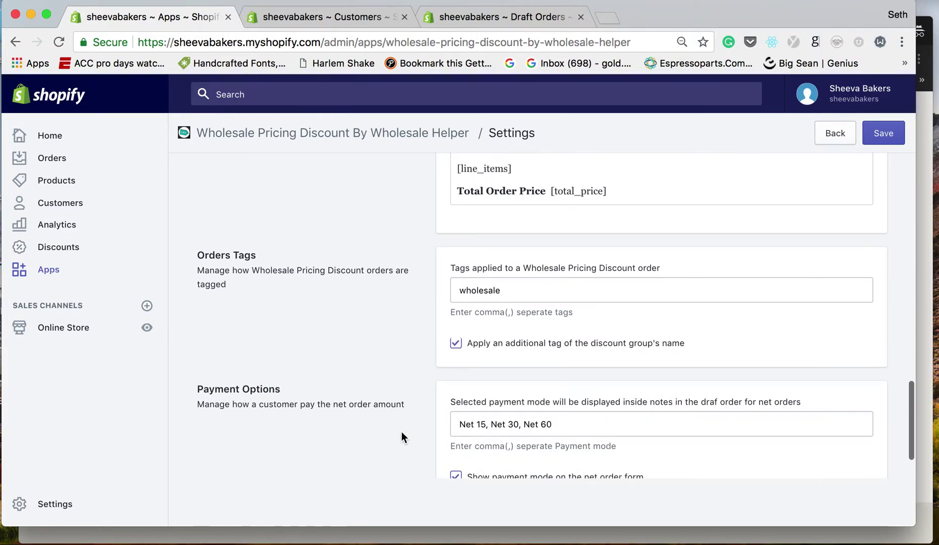
Scroll to the end of Settings, view the customer's admin page, then bring the storefront cart forward.
{"action": "scroll", "coordinate": [402, 435], "scroll_direction": "down", "scroll_amount": 1}
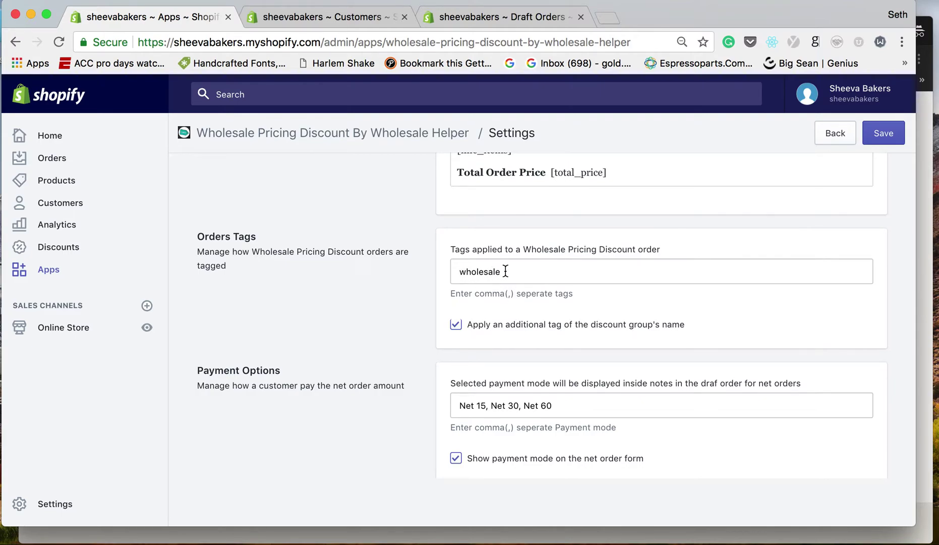
{"action": "scroll", "coordinate": [506, 271], "scroll_direction": "down", "scroll_amount": 1}
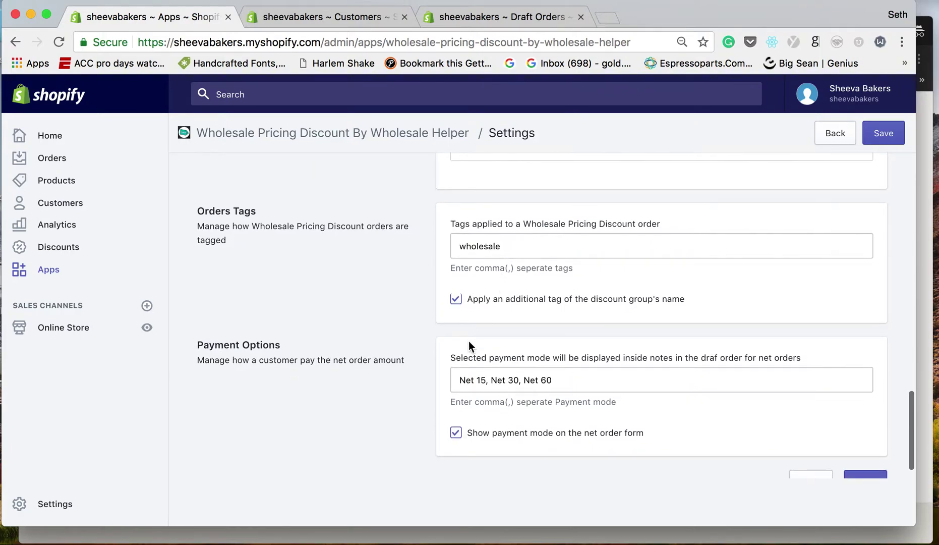
{"action": "scroll", "coordinate": [469, 341], "scroll_direction": "down", "scroll_amount": 1}
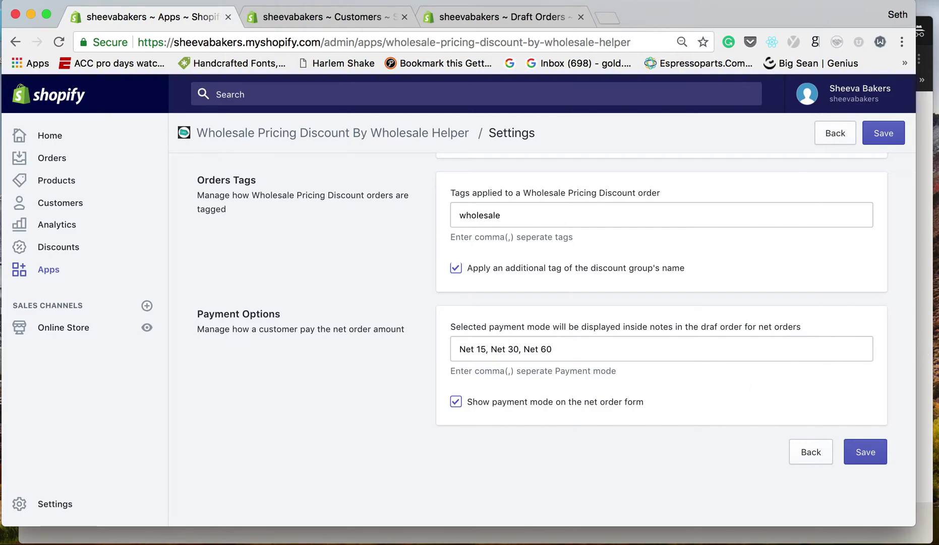
{"action": "left_click", "coordinate": [357, 16]}
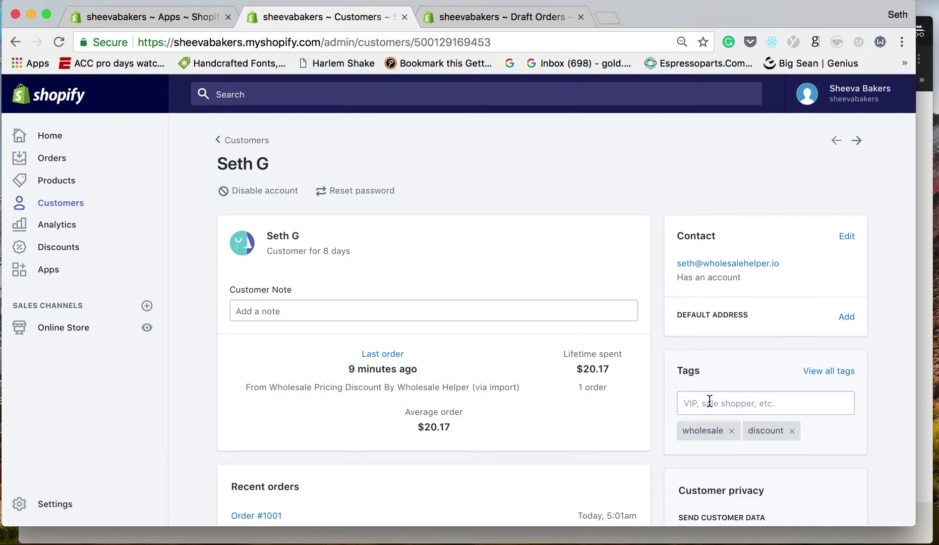
{"action": "left_click", "coordinate": [923, 316]}
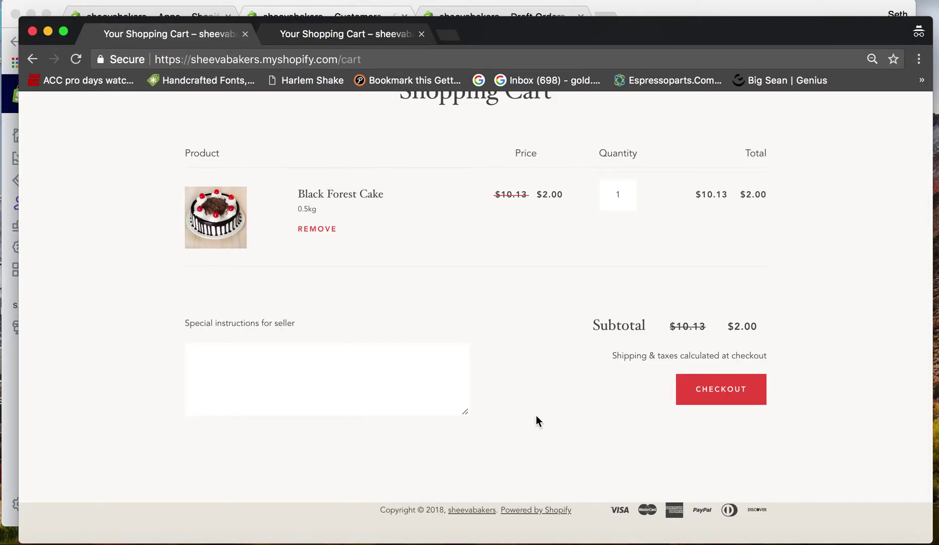
Reload the Black Forest Cake cart page and reopen the cart.
{"action": "scroll", "coordinate": [536, 414], "scroll_direction": "up", "scroll_amount": 2}
{"action": "left_click", "coordinate": [506, 66]}
{"action": "key", "text": "Return"}
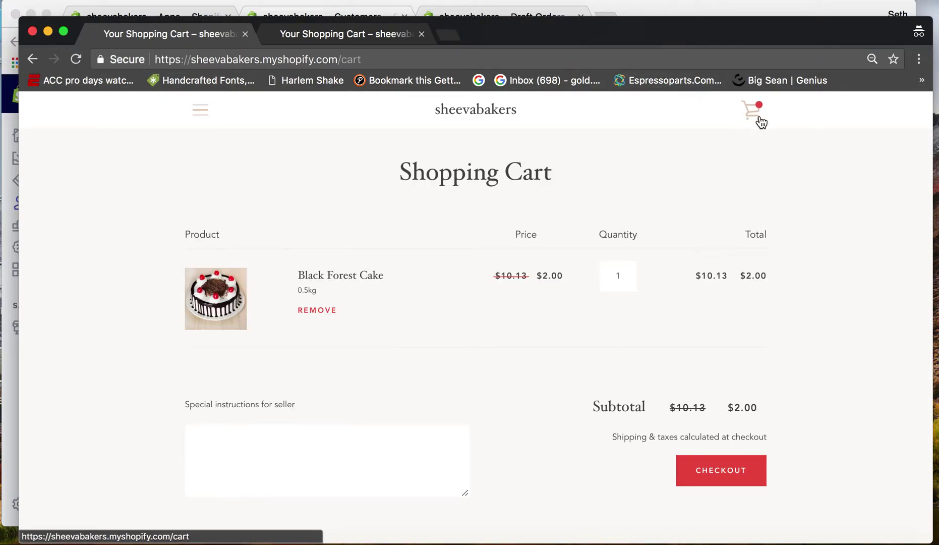
{"action": "left_click", "coordinate": [741, 114]}
{"action": "left_click", "coordinate": [209, 119]}
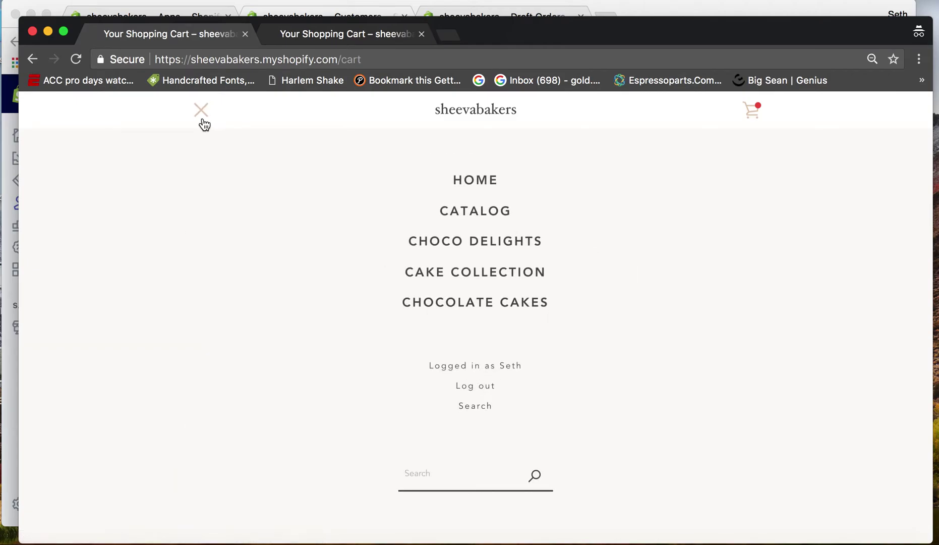
{"action": "left_click", "coordinate": [201, 115]}
Try checking out the cart, go back to it, and return to the admin customer page.
{"action": "scroll", "coordinate": [550, 344], "scroll_direction": "down", "scroll_amount": 2}
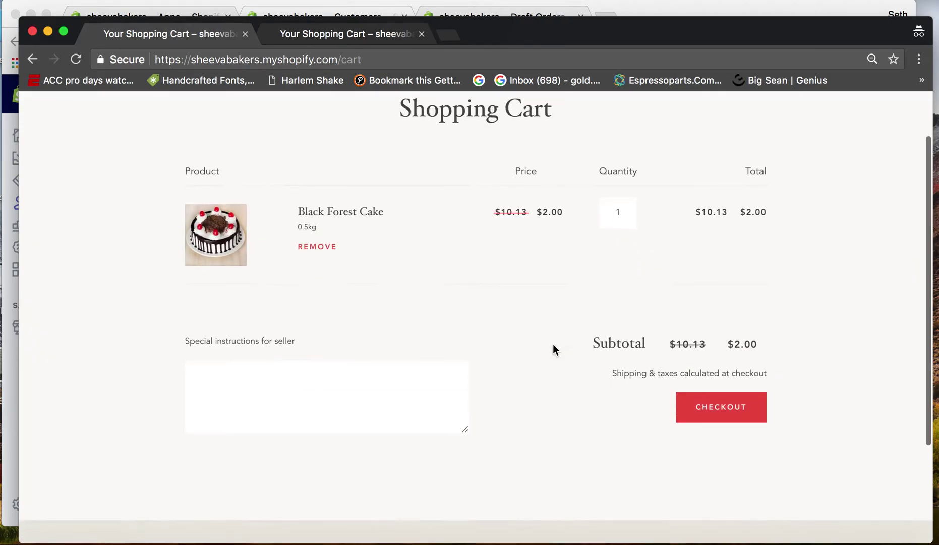
{"action": "left_click", "coordinate": [724, 418]}
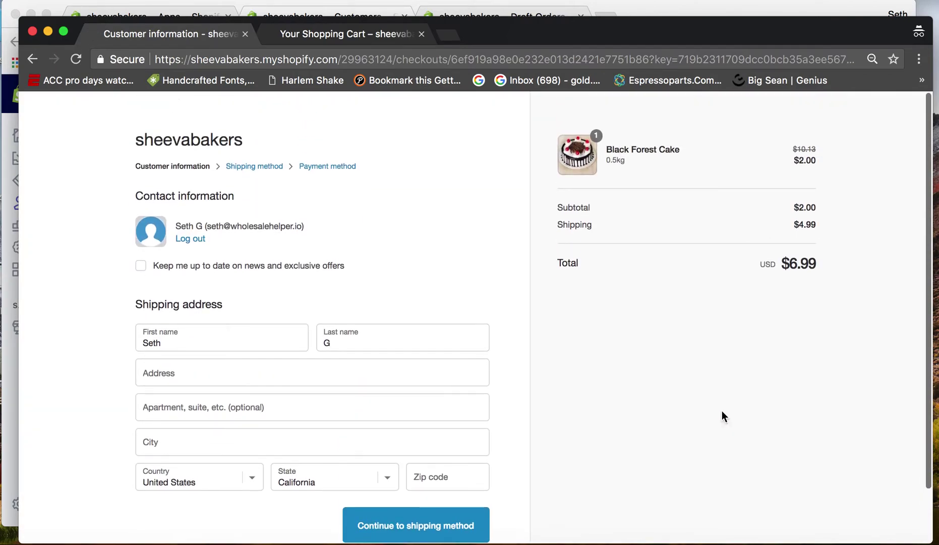
{"action": "scroll", "coordinate": [722, 412], "scroll_direction": "down", "scroll_amount": 1}
{"action": "left_click", "coordinate": [32, 59]}
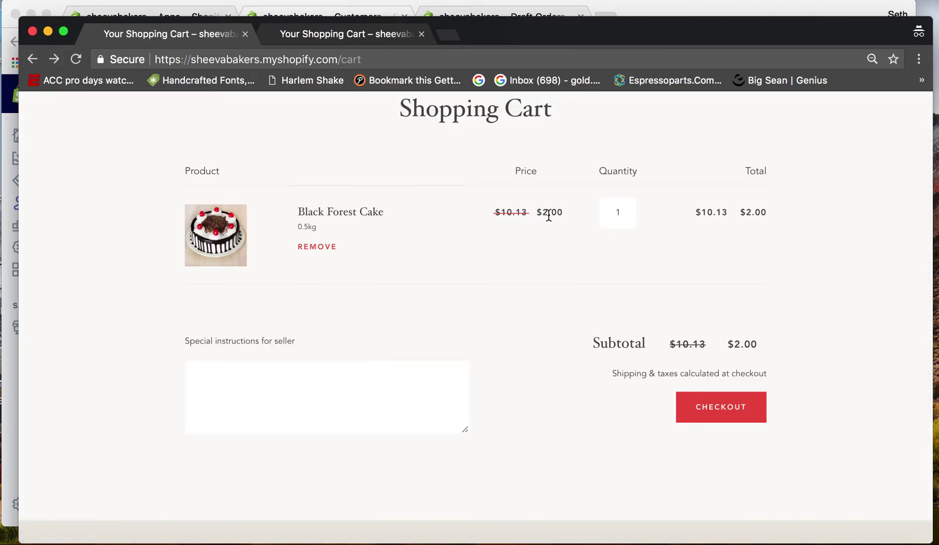
{"action": "left_click", "coordinate": [6, 404]}
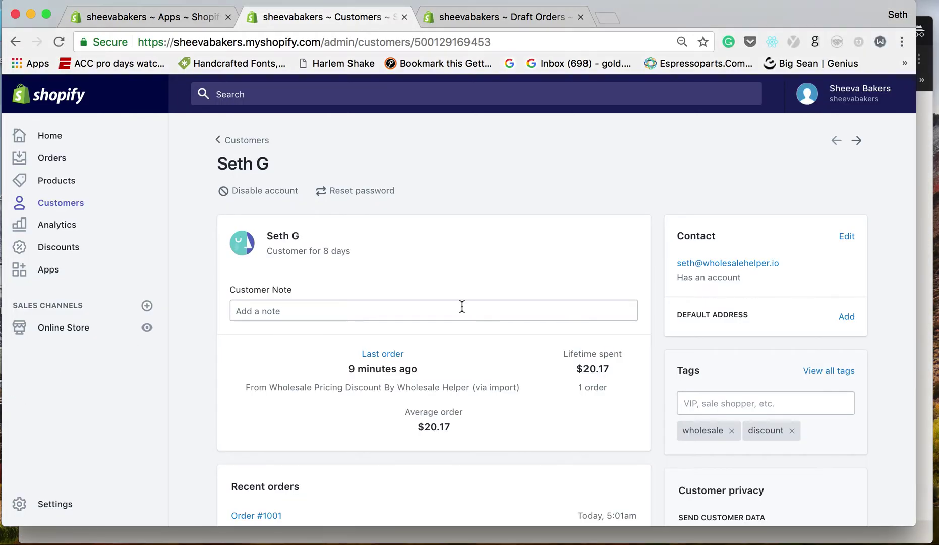
Add the wpdnet tag to the customer and save the profile.
{"action": "left_click", "coordinate": [795, 412]}
{"action": "type", "text": "wpdn"}
{"action": "left_click", "coordinate": [765, 372]}
{"action": "left_click", "coordinate": [845, 97]}
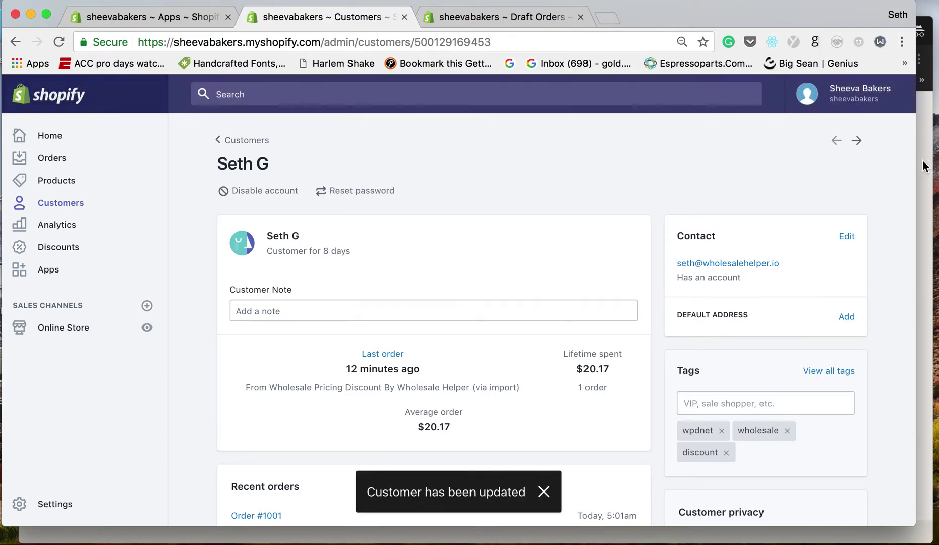
Reload the storefront cart and start the Net 15/30 Orders checkout.
{"action": "key", "text": "super+grave"}
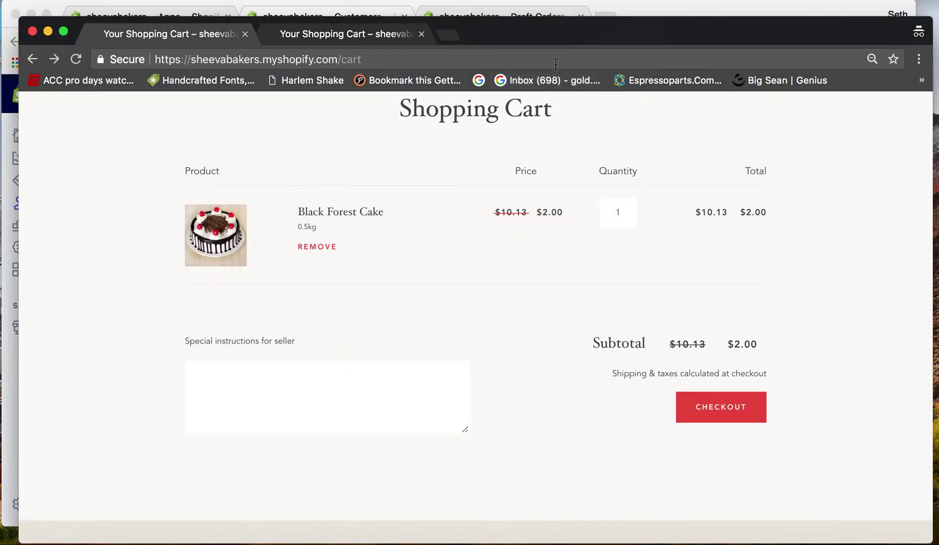
{"action": "left_click", "coordinate": [555, 62]}
{"action": "key", "text": "Return"}
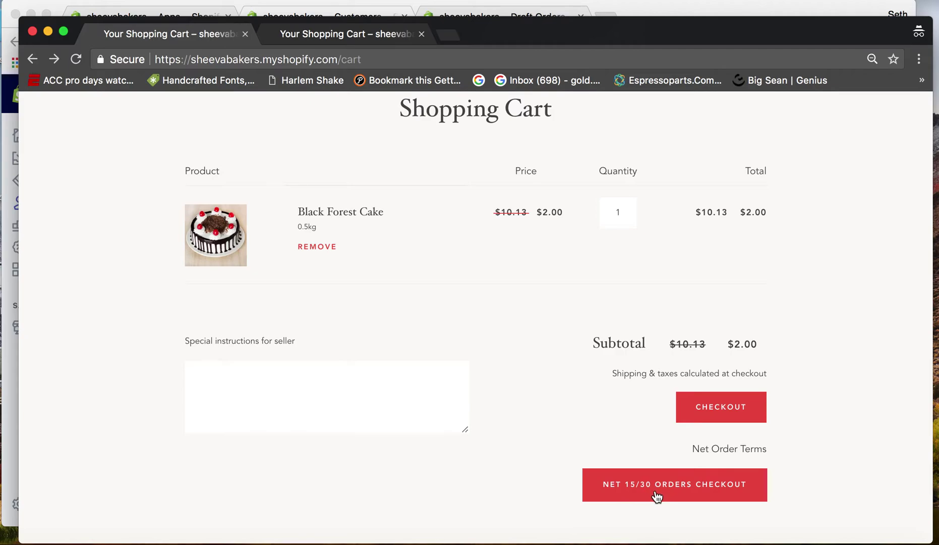
{"action": "left_click", "coordinate": [685, 485]}
On the filled checkout form, enter company Cakes, choose Net 60 terms, and place the order.
{"action": "scroll", "coordinate": [532, 375], "scroll_direction": "down", "scroll_amount": 3}
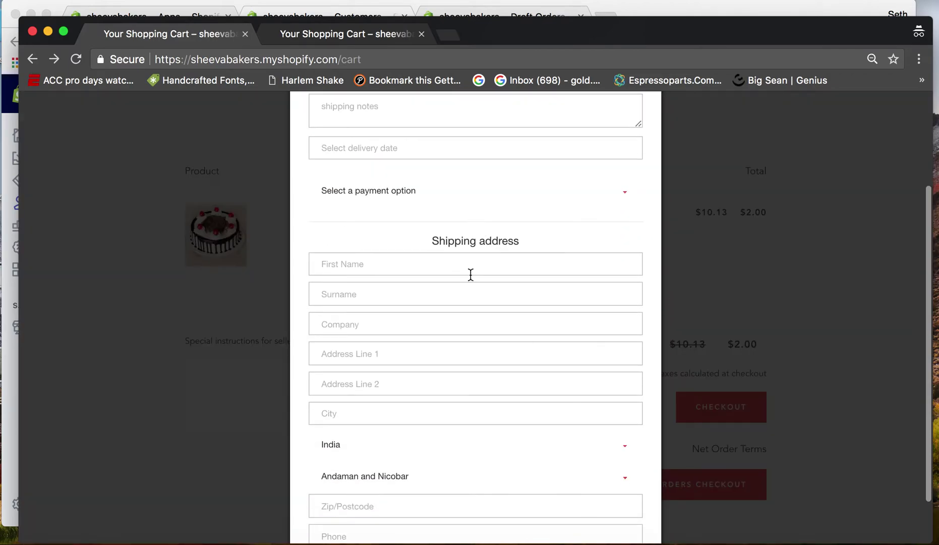
{"action": "left_click", "coordinate": [371, 34]}
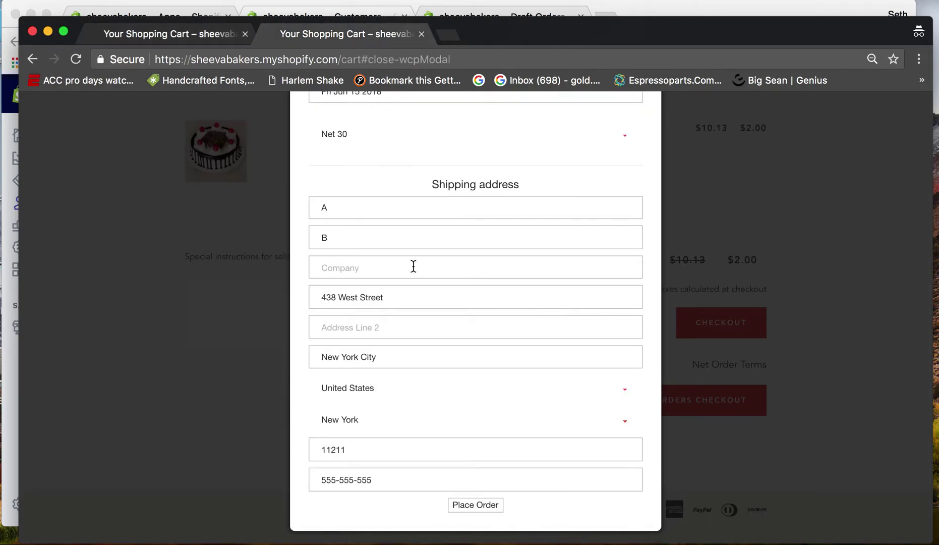
{"action": "scroll", "coordinate": [368, 381], "scroll_direction": "up", "scroll_amount": 1}
{"action": "left_click", "coordinate": [368, 386]}
{"action": "type", "text": "Cakes"}
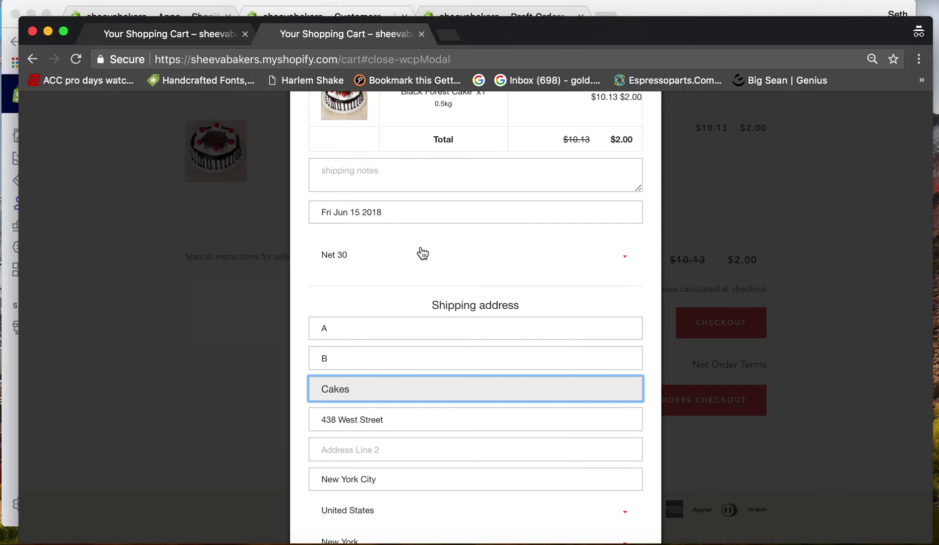
{"action": "left_click", "coordinate": [420, 251]}
{"action": "left_click", "coordinate": [402, 265]}
{"action": "scroll", "coordinate": [390, 290], "scroll_direction": "down", "scroll_amount": 3}
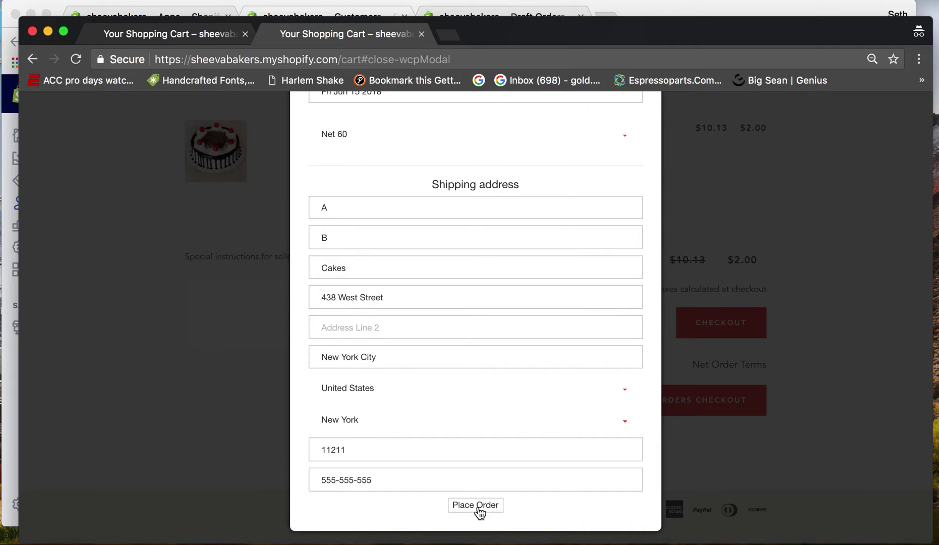
{"action": "left_click", "coordinate": [476, 505]}
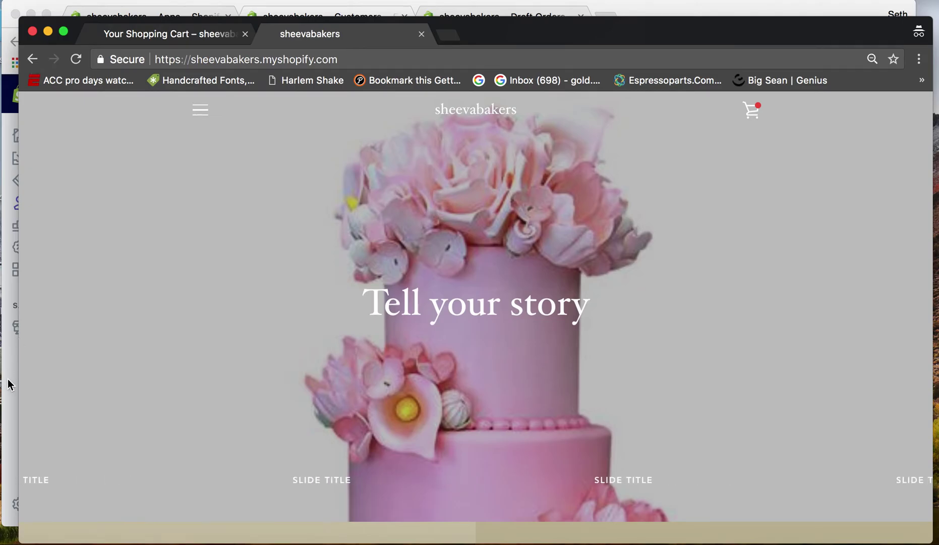
Reload the admin Draft Orders list and open the new $6.99 draft #D88.
{"action": "left_click", "coordinate": [7, 379]}
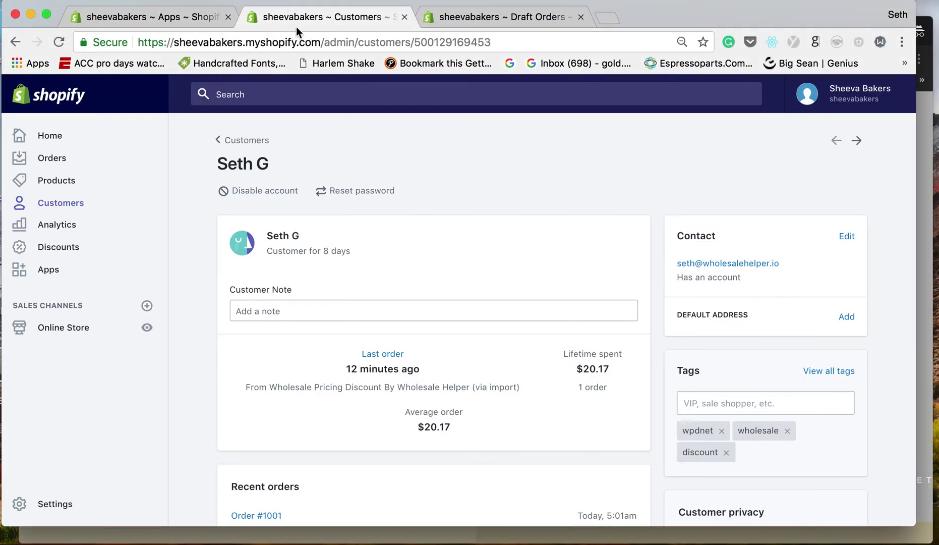
{"action": "left_click", "coordinate": [456, 15]}
{"action": "left_click", "coordinate": [443, 39]}
{"action": "key", "text": "Home"}
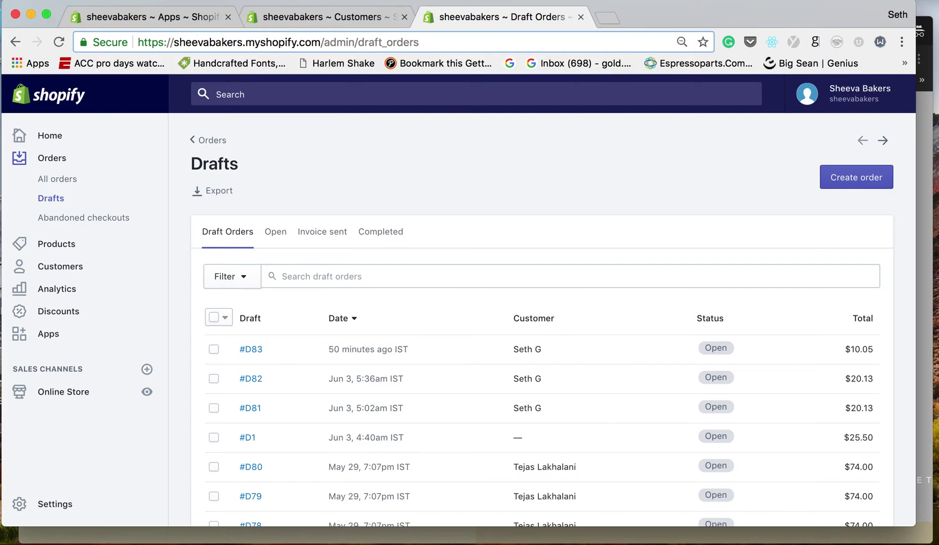
{"action": "key", "text": "Return"}
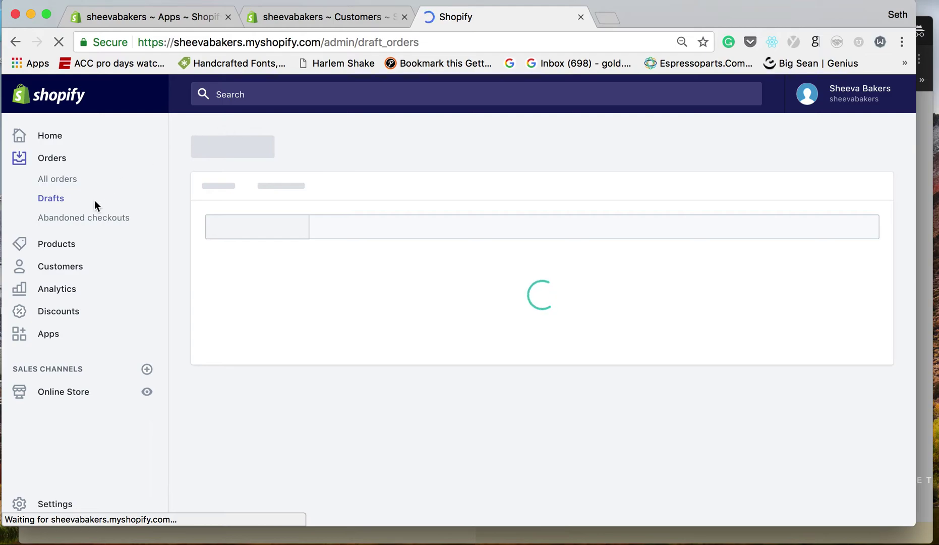
{"action": "left_click", "coordinate": [52, 158]}
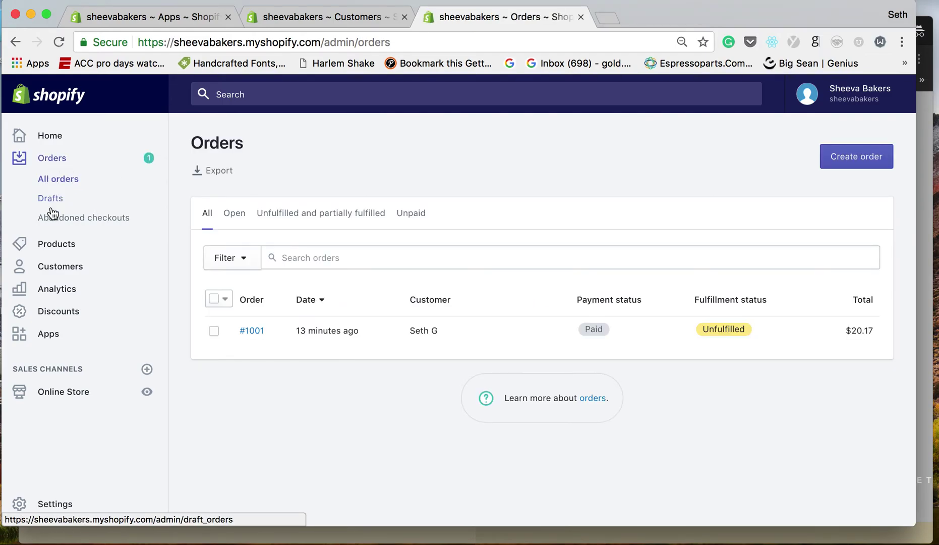
{"action": "left_click", "coordinate": [49, 200]}
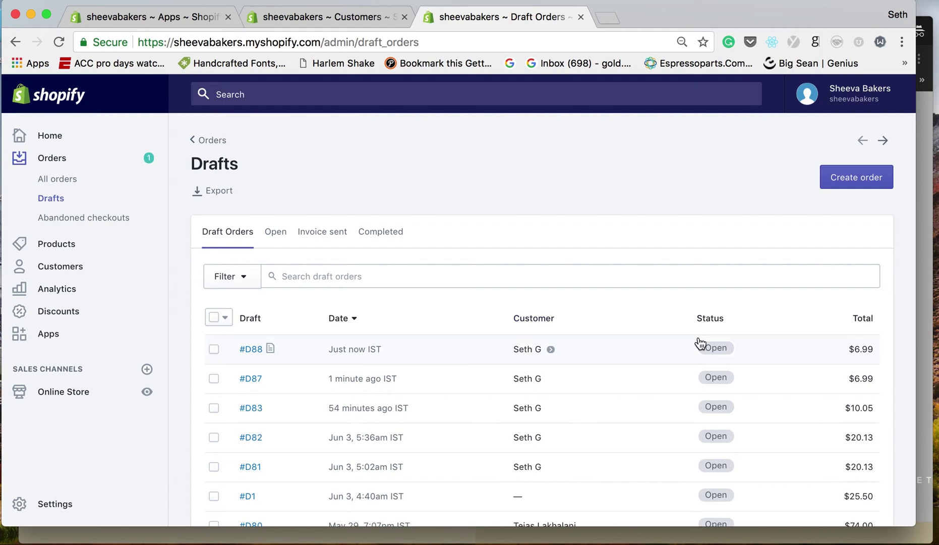
{"action": "left_click", "coordinate": [260, 349]}
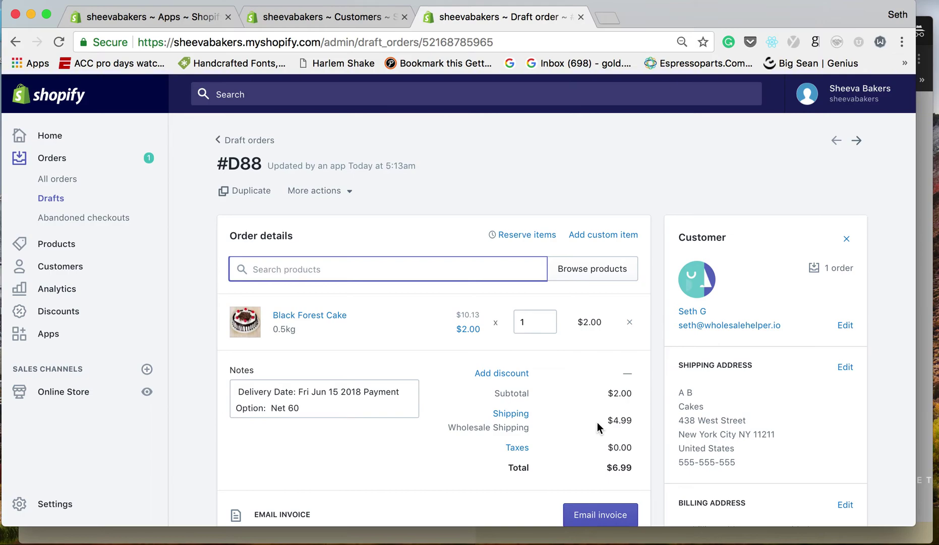
Review draft #D88's Net 60 note and $6.99 total, then choose Mark as paid.
{"action": "scroll", "coordinate": [597, 423], "scroll_direction": "down", "scroll_amount": 5}
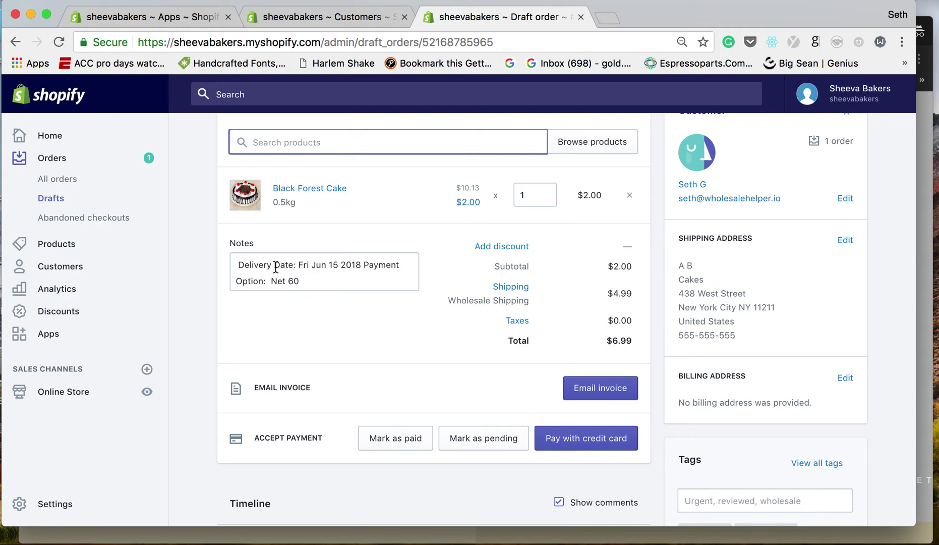
{"action": "scroll", "coordinate": [342, 324], "scroll_direction": "down", "scroll_amount": 2}
{"action": "scroll", "coordinate": [342, 325], "scroll_direction": "down", "scroll_amount": 1}
{"action": "scroll", "coordinate": [386, 402], "scroll_direction": "up", "scroll_amount": 1}
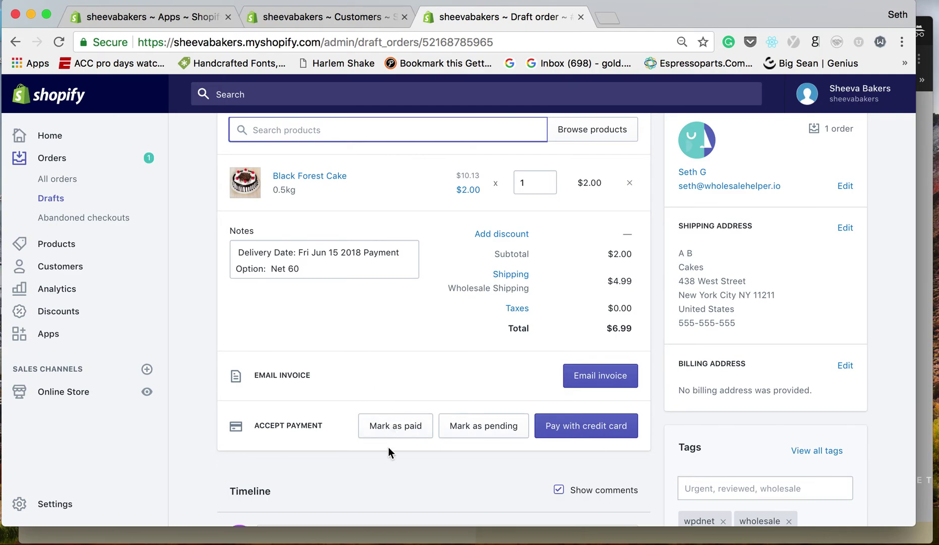
{"action": "scroll", "coordinate": [394, 433], "scroll_direction": "down", "scroll_amount": 1}
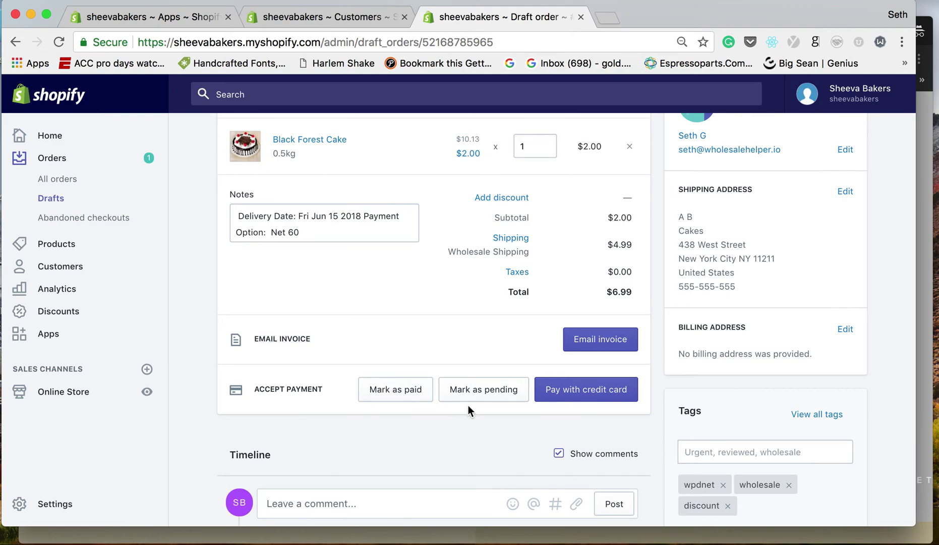
{"action": "scroll", "coordinate": [401, 348], "scroll_direction": "up", "scroll_amount": 1}
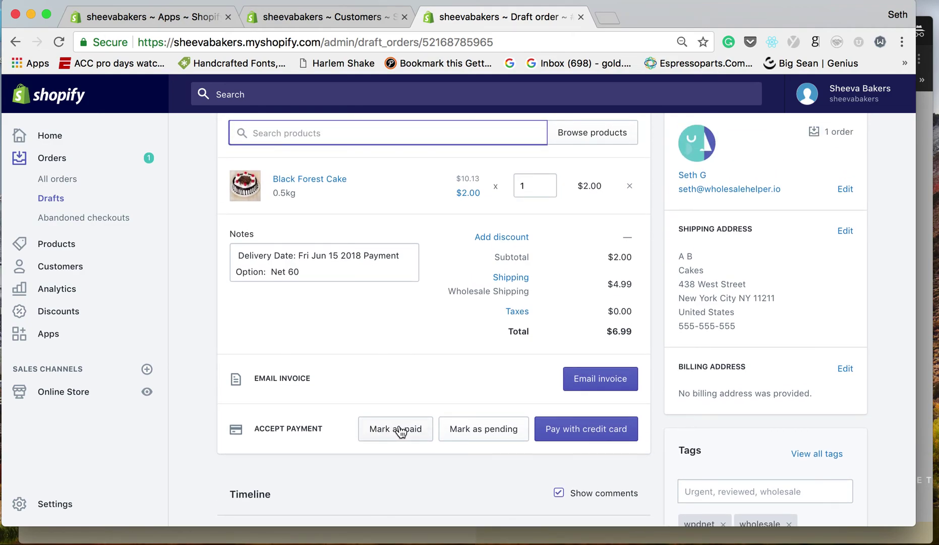
{"action": "scroll", "coordinate": [387, 376], "scroll_direction": "down", "scroll_amount": 2}
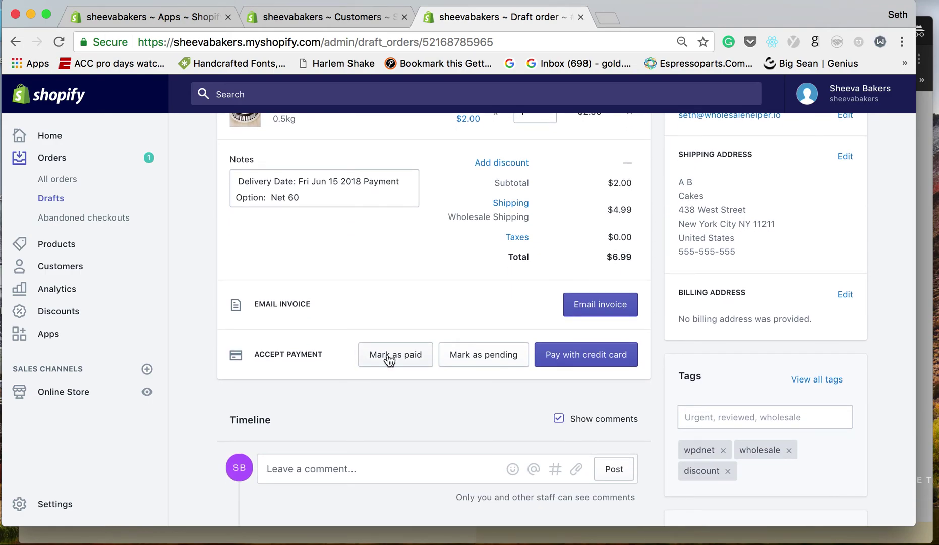
{"action": "left_click", "coordinate": [389, 356]}
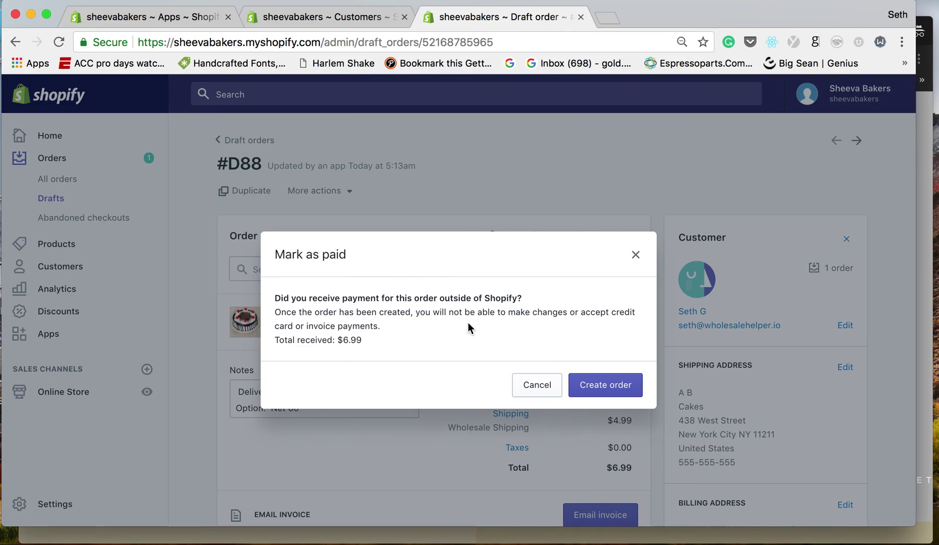
Confirm creating the order, turning draft #D88 into paid order #1002.
{"action": "left_click", "coordinate": [606, 385]}
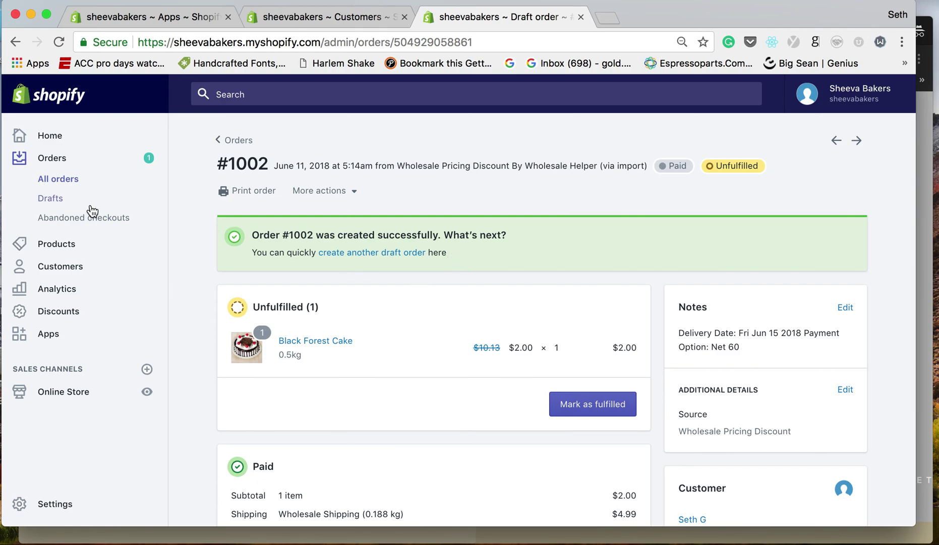
{"action": "left_click", "coordinate": [59, 181]}
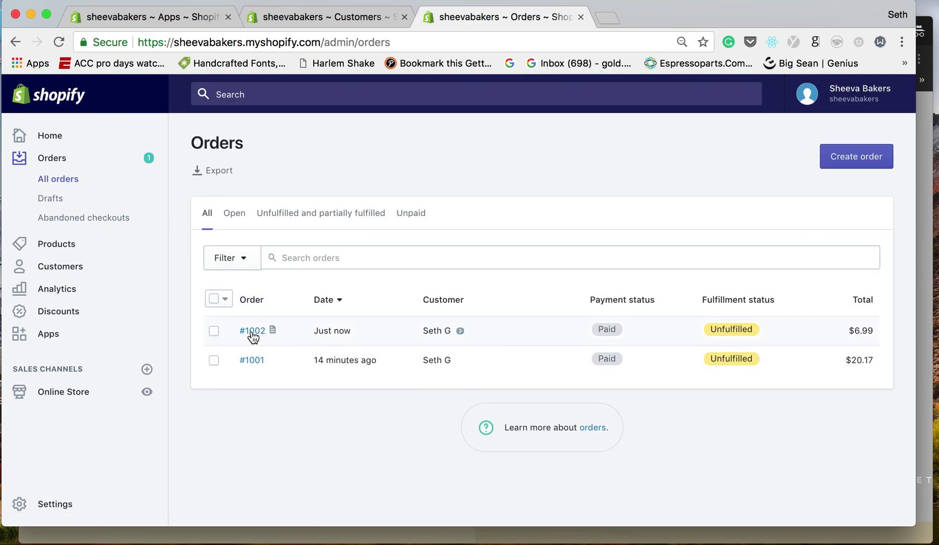
{"action": "left_click", "coordinate": [297, 337]}
{"action": "scroll", "coordinate": [607, 349], "scroll_direction": "down", "scroll_amount": 2}
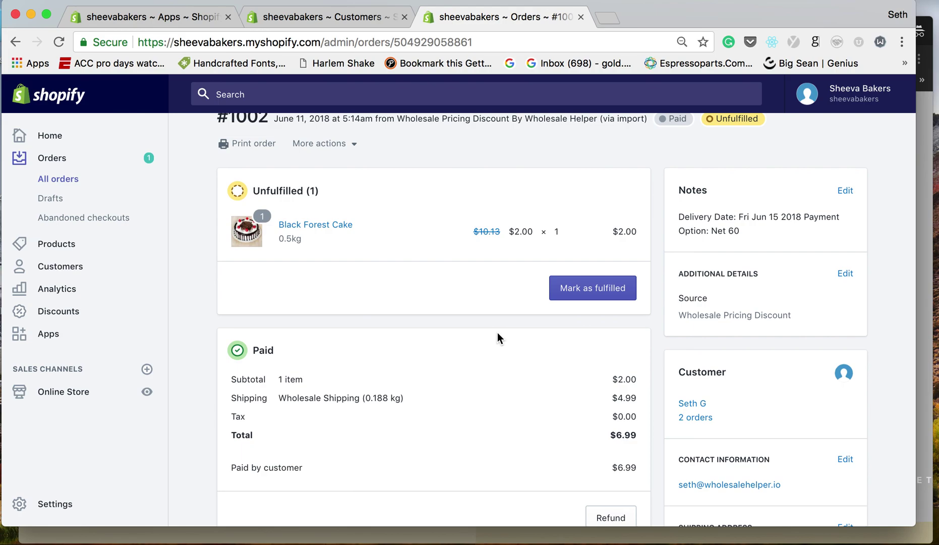
{"action": "scroll", "coordinate": [497, 333], "scroll_direction": "up", "scroll_amount": 2}
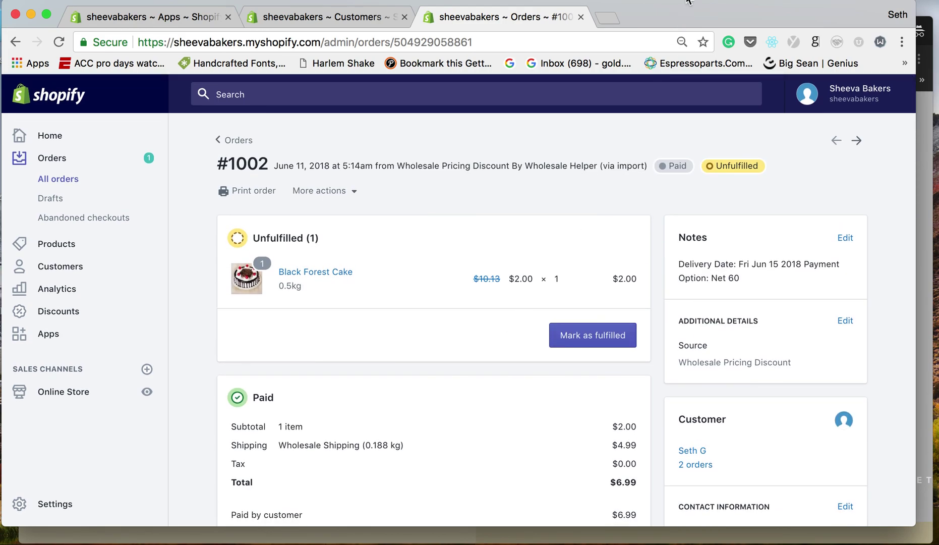